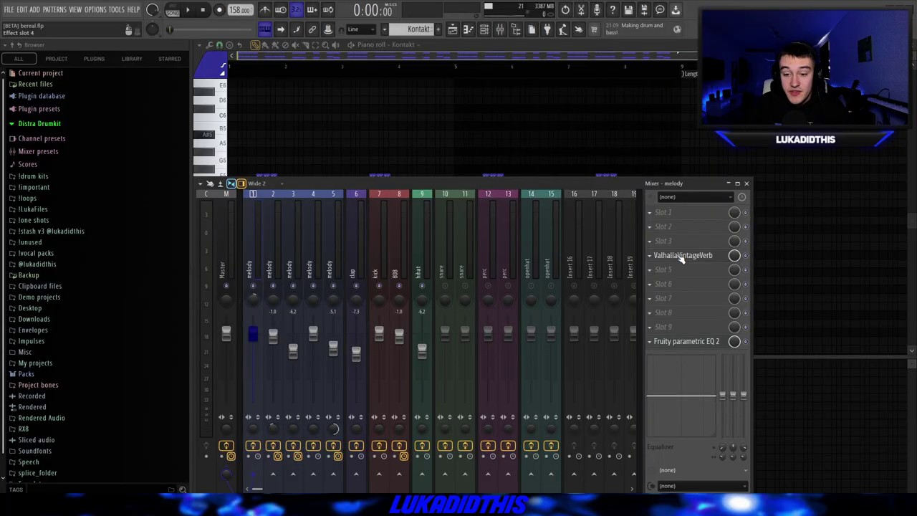
Inspect ValhallaVintageVerb on the first melody mixer track, and play back the Kontakt #3 violin pattern.
{"action": "left_click", "coordinate": [682, 256]}
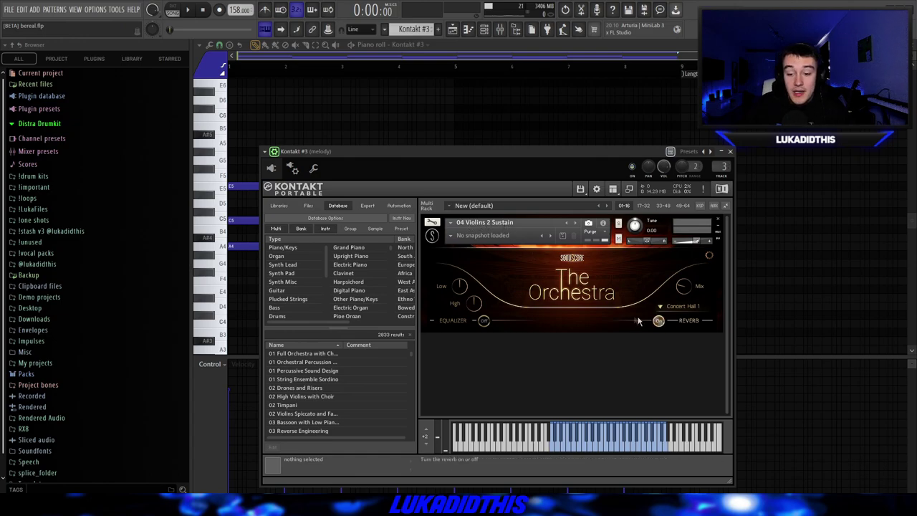
{"action": "right_click", "coordinate": [828, 321]}
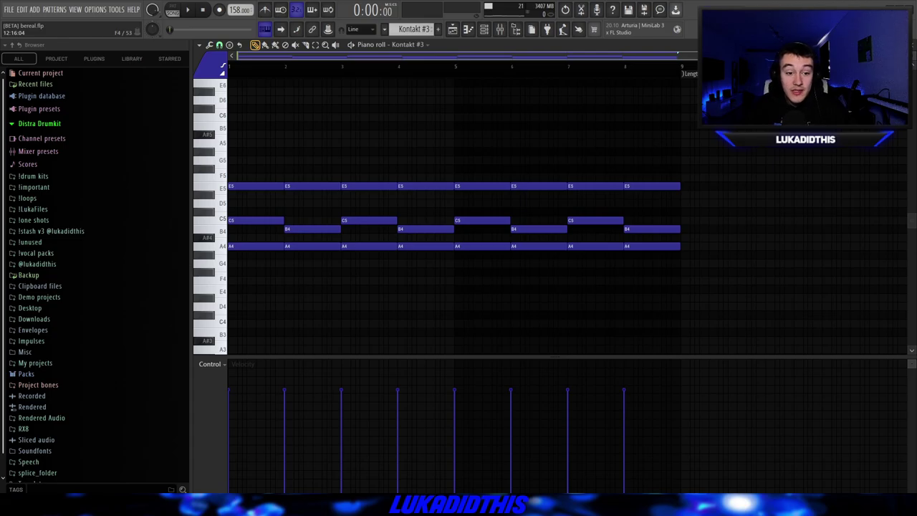
{"action": "key", "text": "space"}
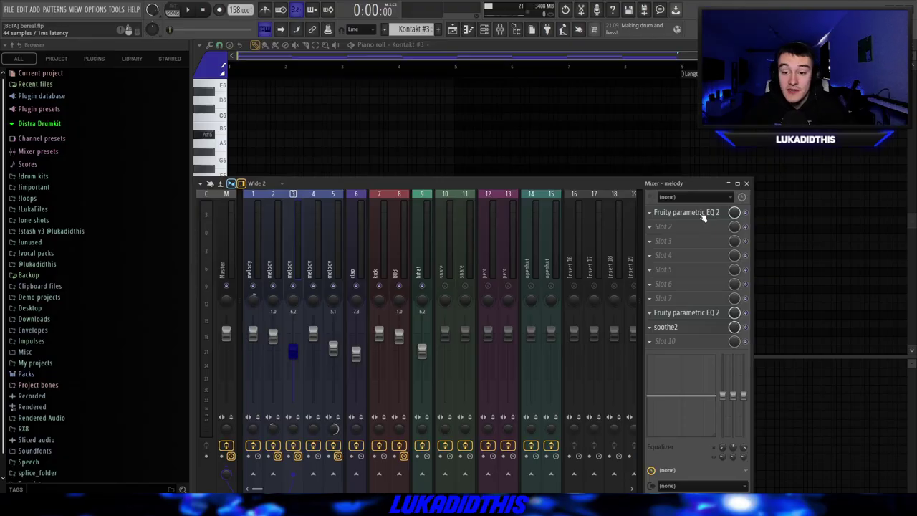
Inspect both Fruity parametric EQ 2 instances and soothe2 on the third melody mixer track.
{"action": "left_click", "coordinate": [686, 212]}
{"action": "left_click_drag", "start_coordinate": [333, 172], "coordinate": [333, 179]}
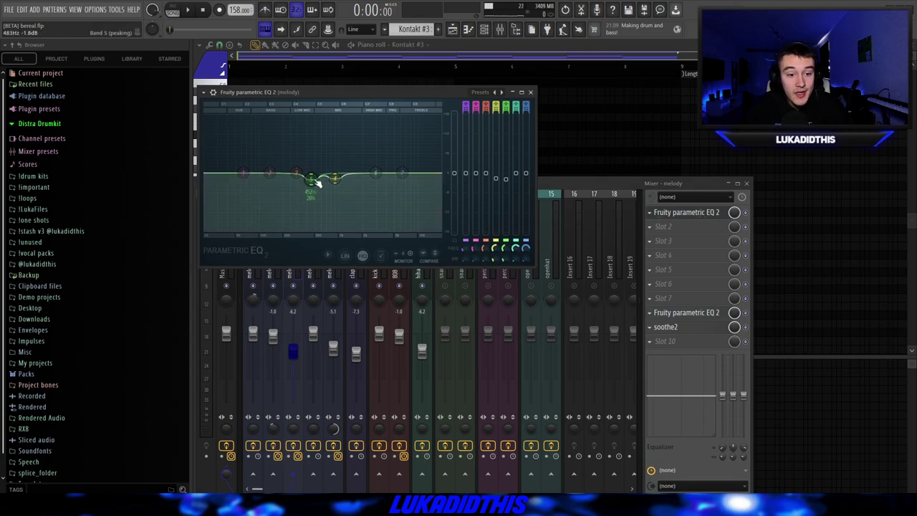
{"action": "left_click", "coordinate": [679, 213]}
{"action": "left_click", "coordinate": [679, 314]}
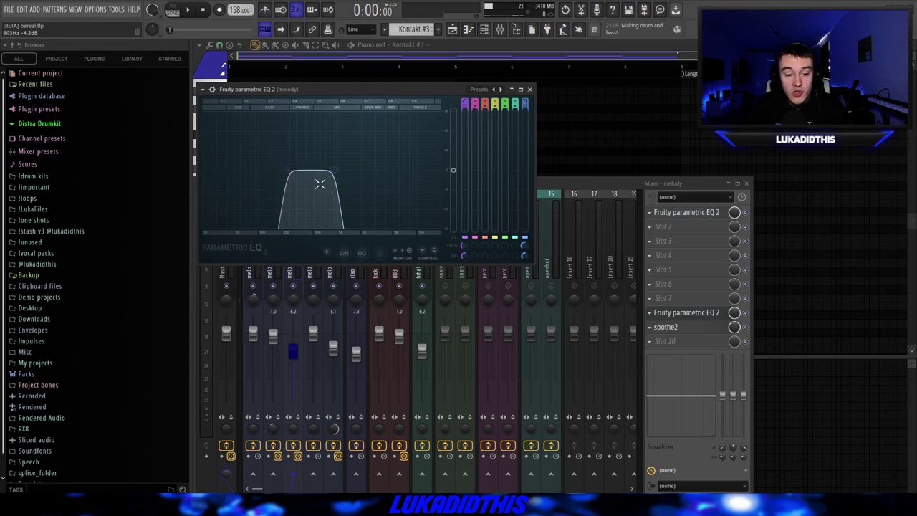
{"action": "left_click", "coordinate": [666, 326]}
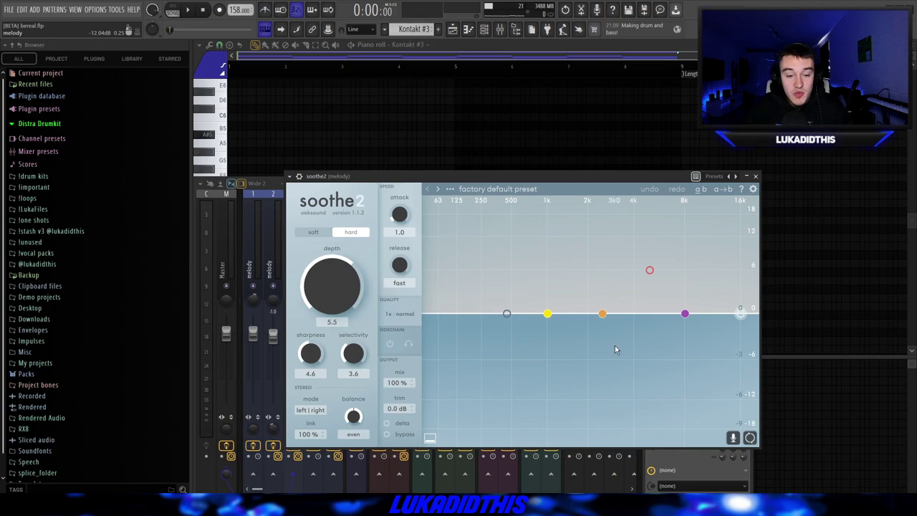
{"action": "left_click_drag", "start_coordinate": [520, 178], "coordinate": [503, 120]}
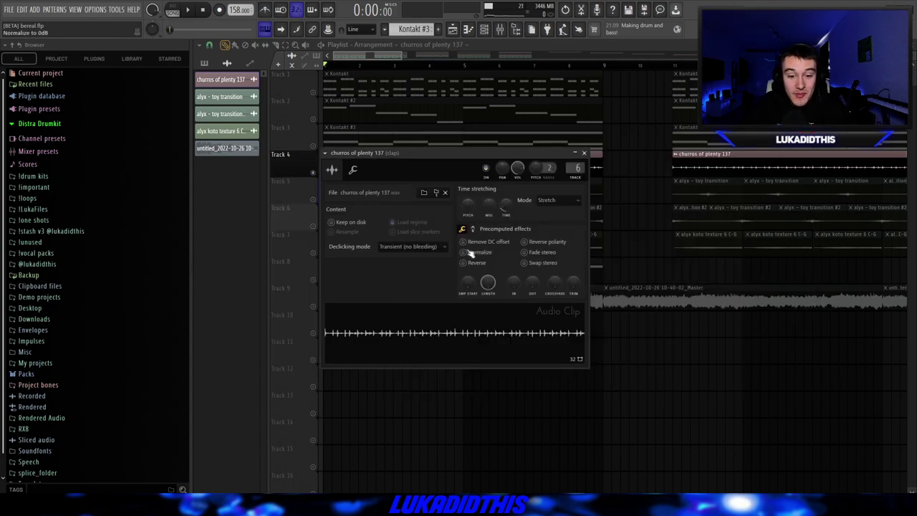
Play back the churros of plenty 137 loop and inspect the Fruity parametric EQ 2 on its clap mixer track.
{"action": "left_click_drag", "start_coordinate": [353, 153], "coordinate": [361, 154]}
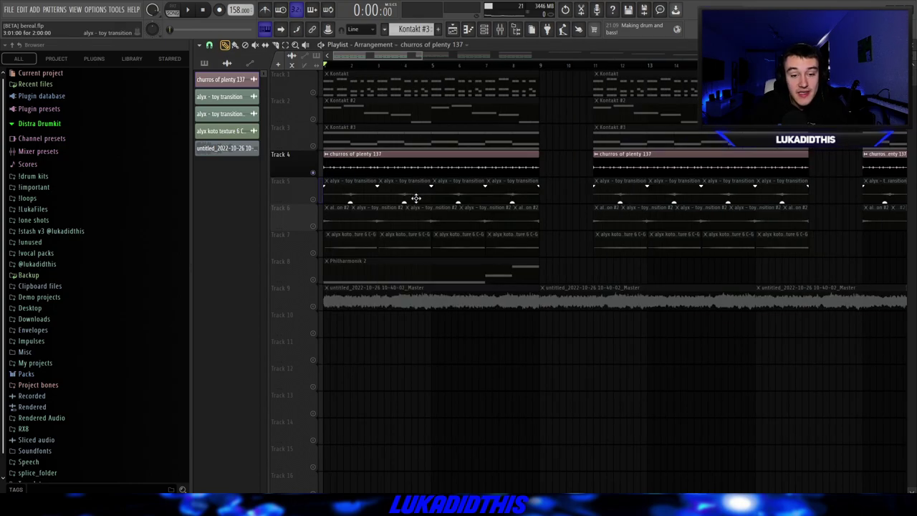
{"action": "scroll", "coordinate": [415, 198], "scroll_direction": "down", "scroll_amount": 1}
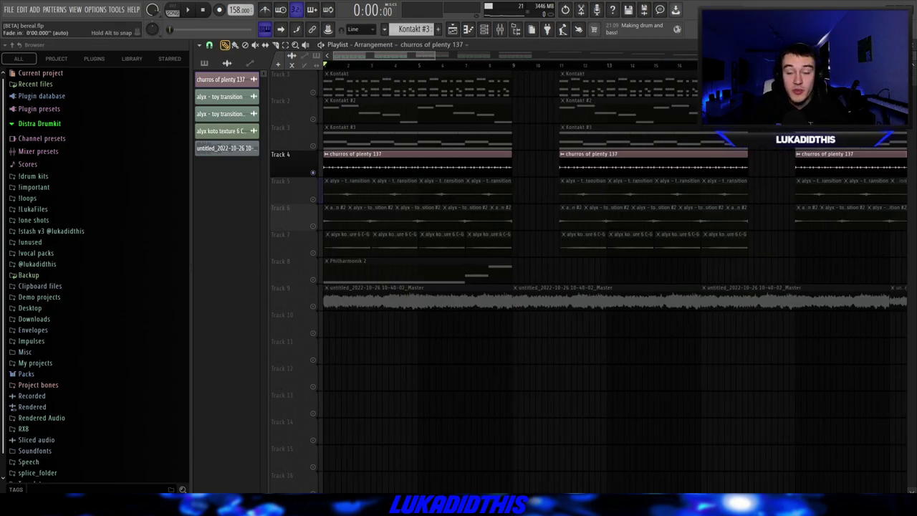
{"action": "key", "text": "space"}
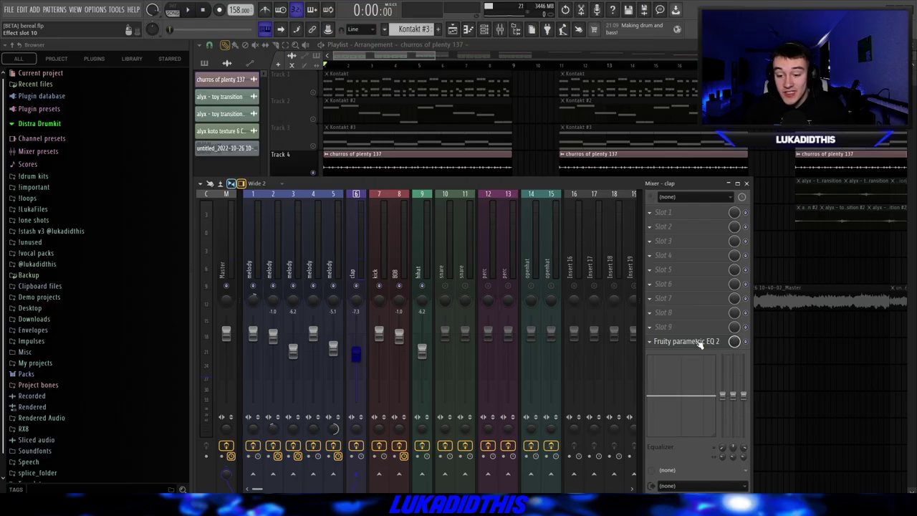
{"action": "left_click", "coordinate": [698, 342]}
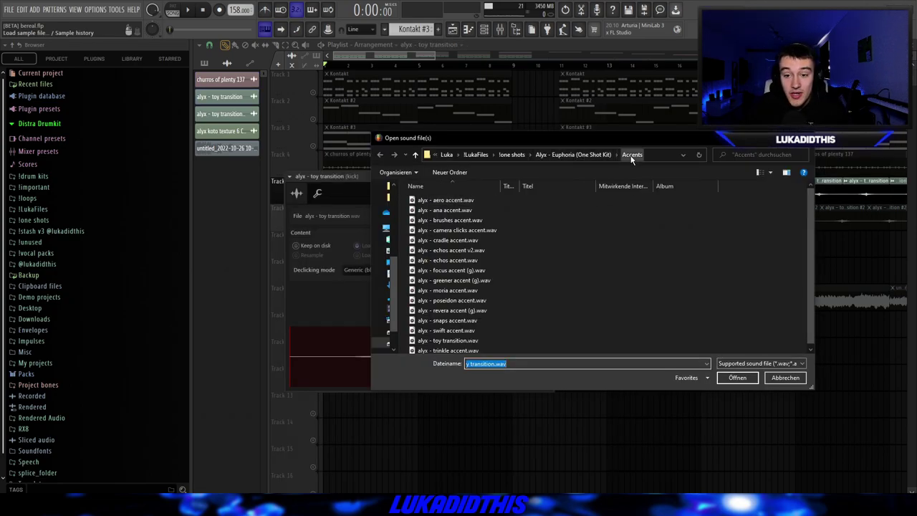
Check the sample settings of the alyx - toy transition clip and its reversed copy, and play them back.
{"action": "left_click", "coordinate": [781, 378]}
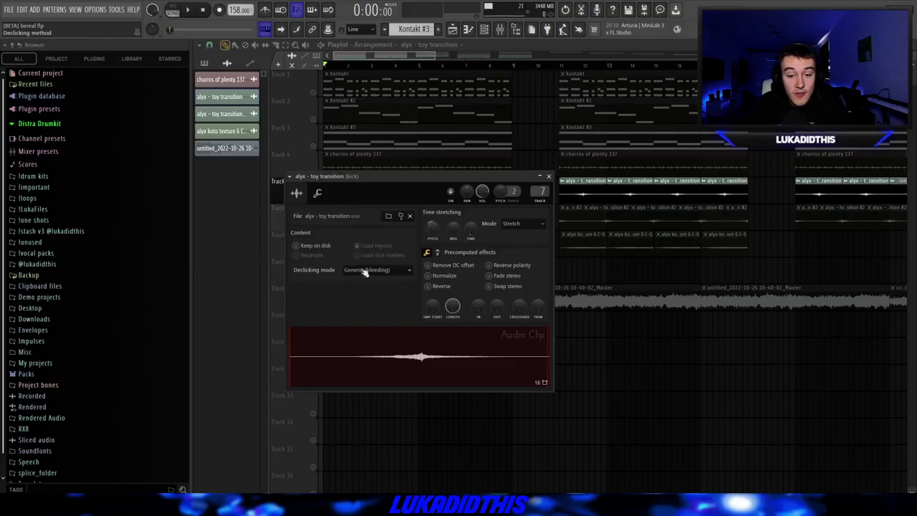
{"action": "key", "text": "Escape"}
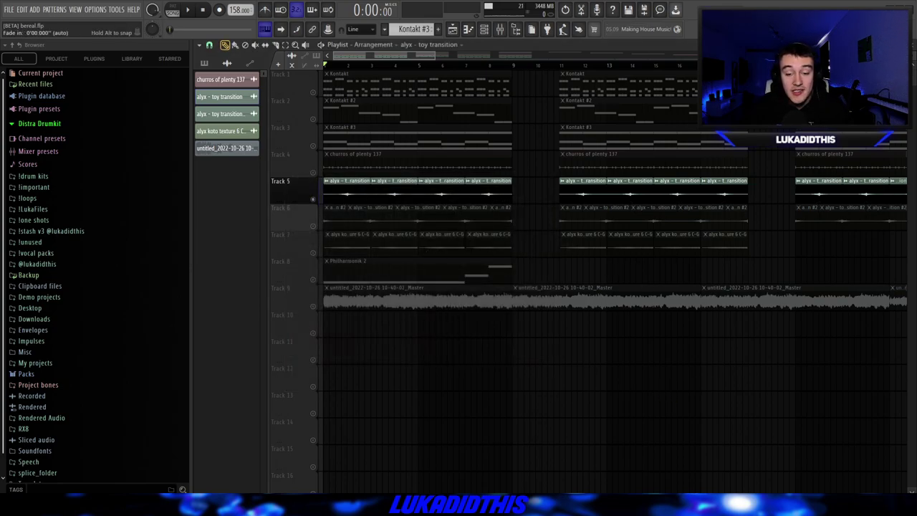
{"action": "key", "text": "space"}
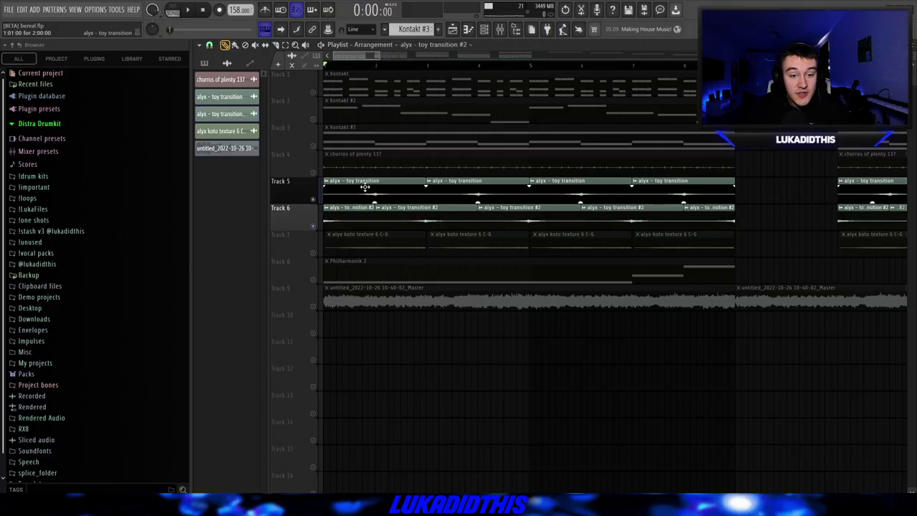
{"action": "double_click", "coordinate": [362, 218]}
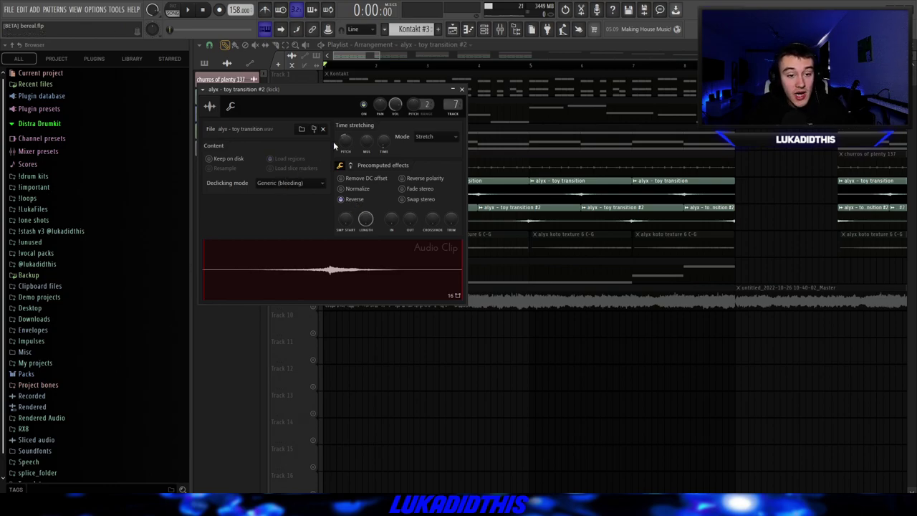
{"action": "key", "text": "Escape"}
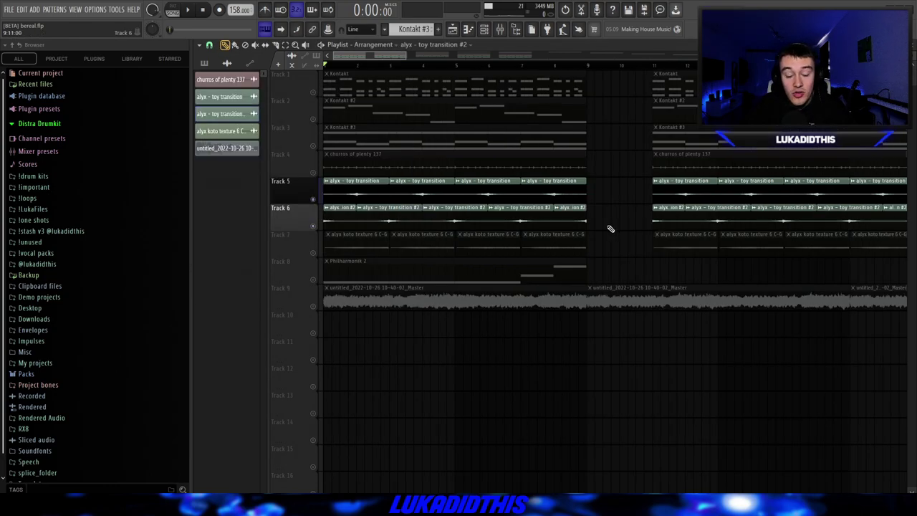
{"action": "key", "text": "space"}
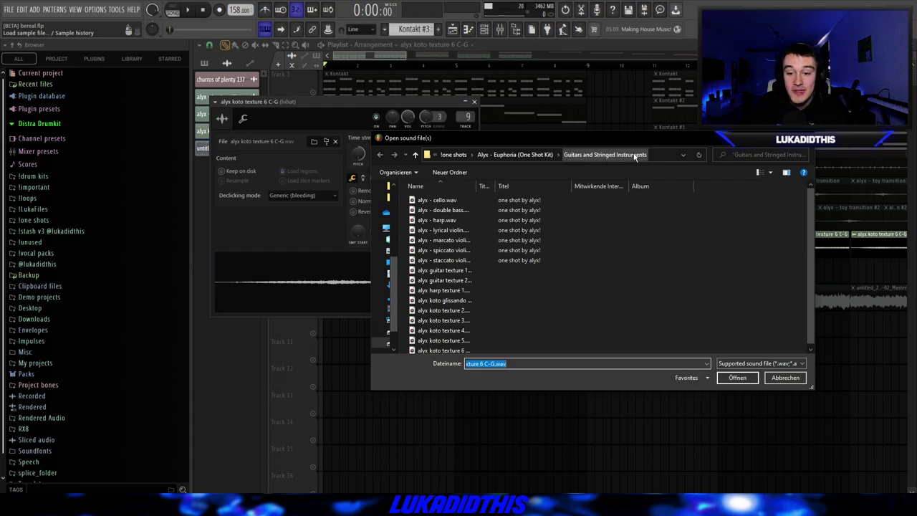
Review the pitch and stretch settings of the alyx koto texture 6 C-G clip and play it back.
{"action": "key", "text": "Escape"}
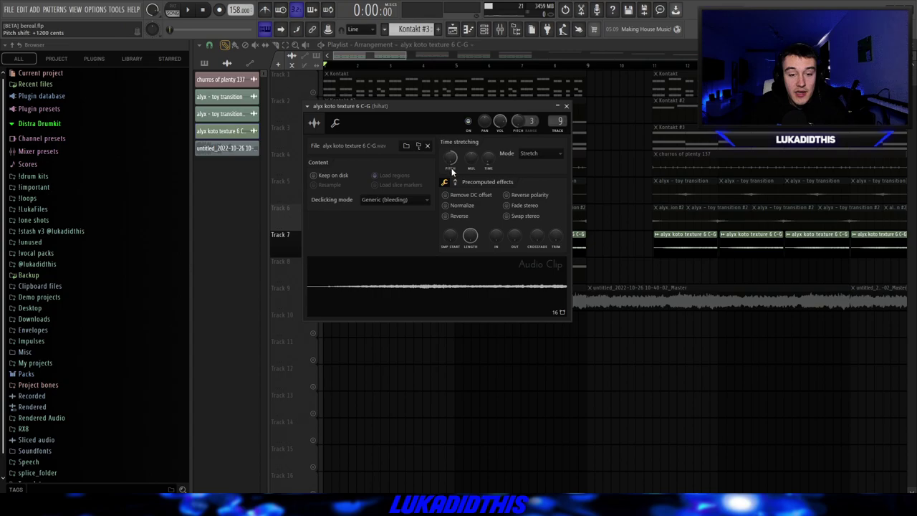
{"action": "scroll", "coordinate": [517, 122], "scroll_direction": "down", "scroll_amount": 3}
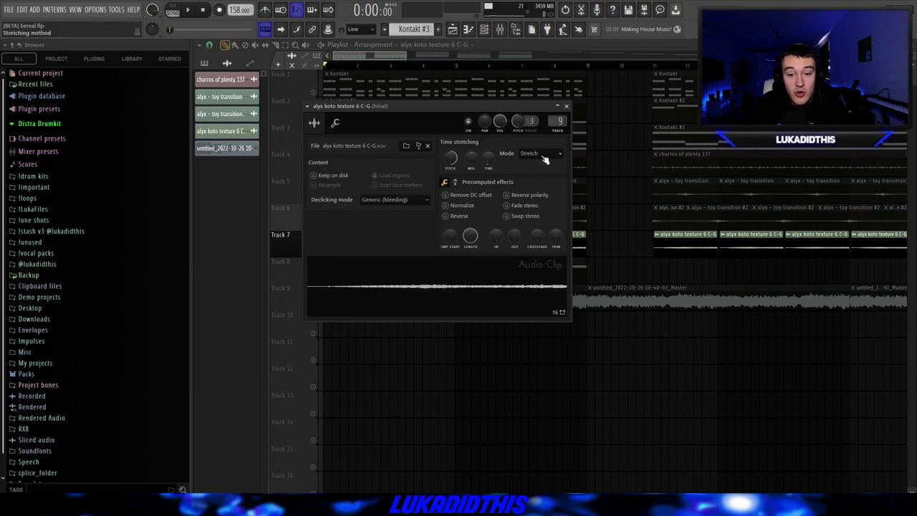
{"action": "right_click", "coordinate": [614, 245]}
{"action": "scroll", "coordinate": [340, 243], "scroll_direction": "up", "scroll_amount": 2}
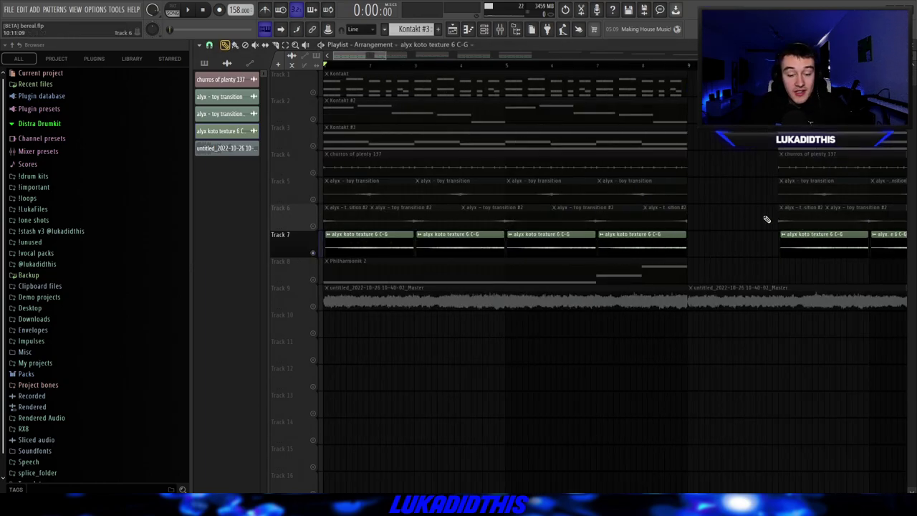
{"action": "key", "text": "space"}
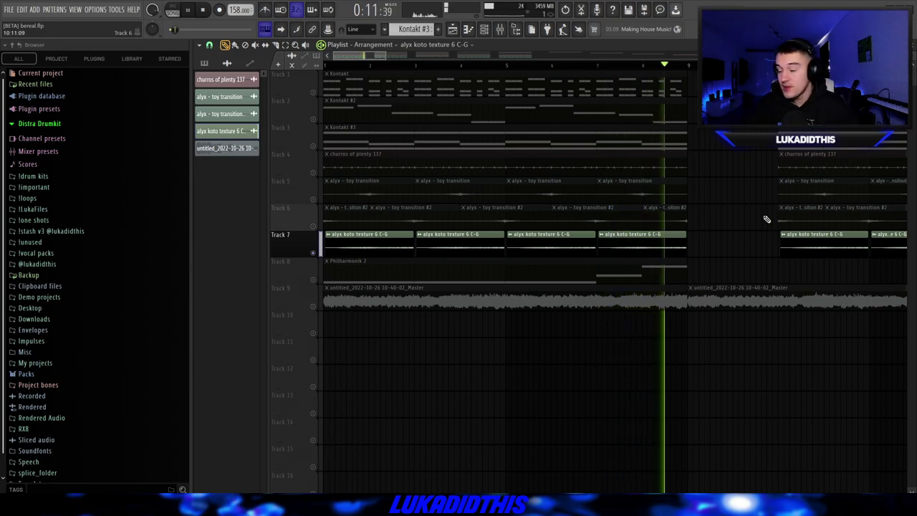
{"action": "key", "text": "space"}
Inspect ValhallaVintageVerb, Fruity Delay 3, Portal's dry/wet mix and Fruity parametric EQ 2 on the hihat mixer track.
{"action": "key", "text": "F9"}
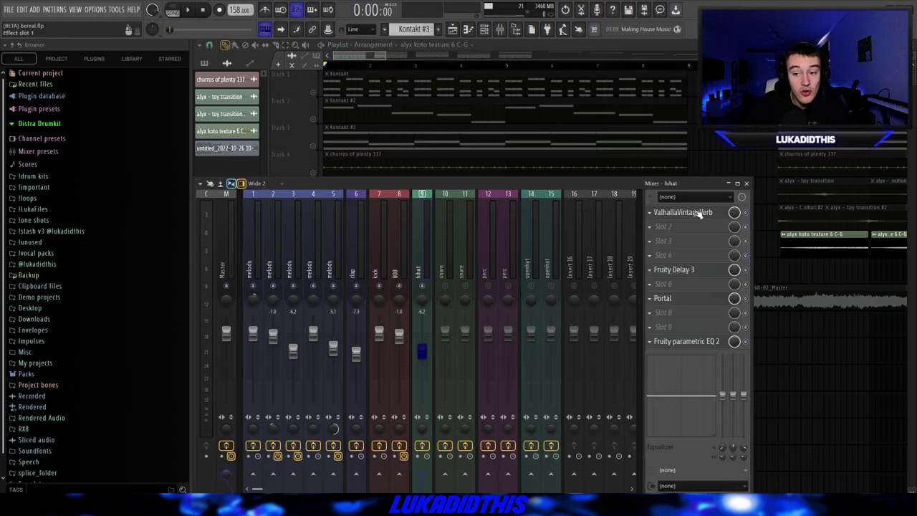
{"action": "left_click", "coordinate": [698, 213]}
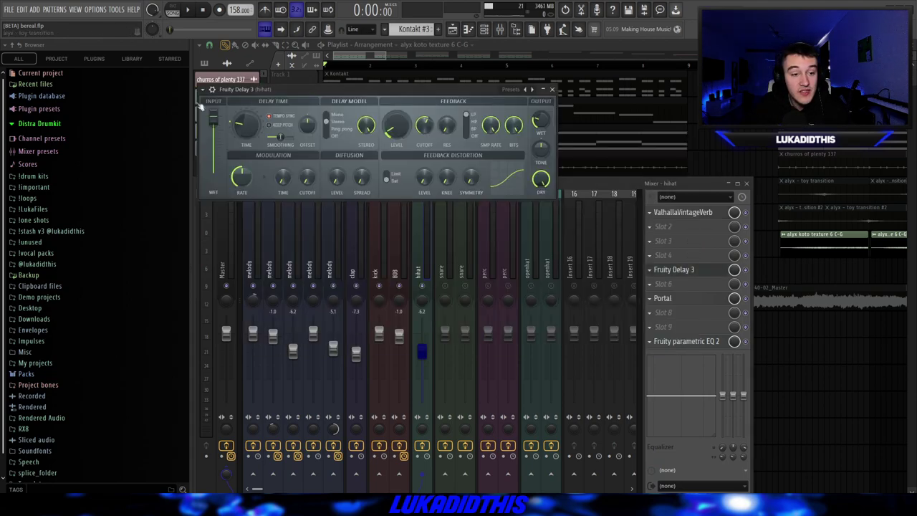
{"action": "left_click", "coordinate": [661, 298]}
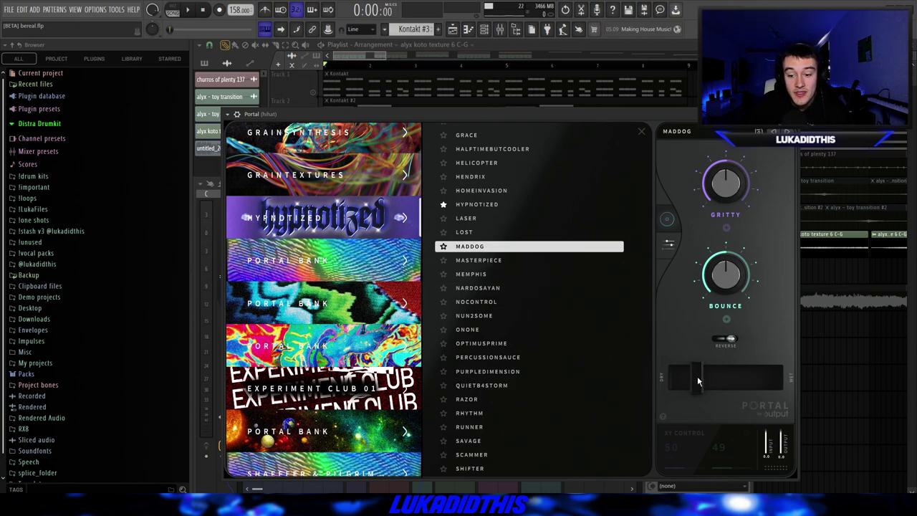
{"action": "left_click_drag", "start_coordinate": [696, 376], "coordinate": [696, 379]}
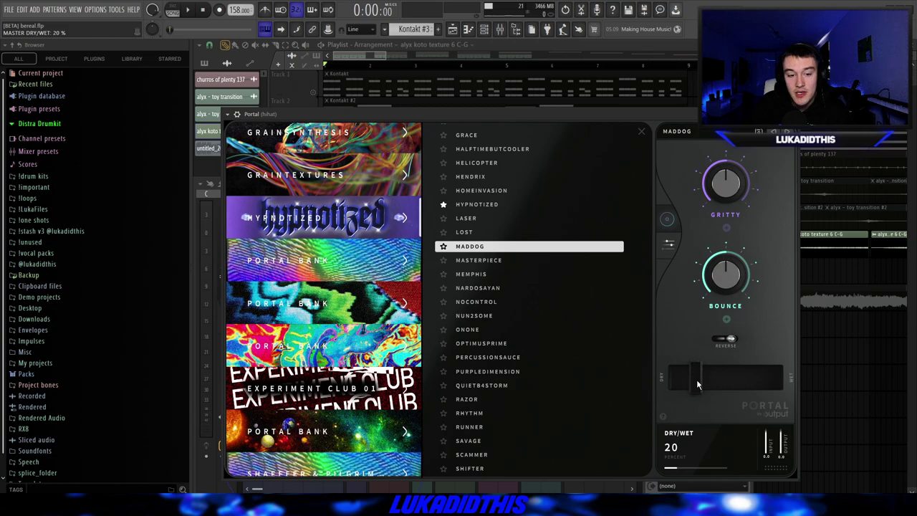
{"action": "key", "text": "Escape"}
{"action": "left_click", "coordinate": [678, 341]}
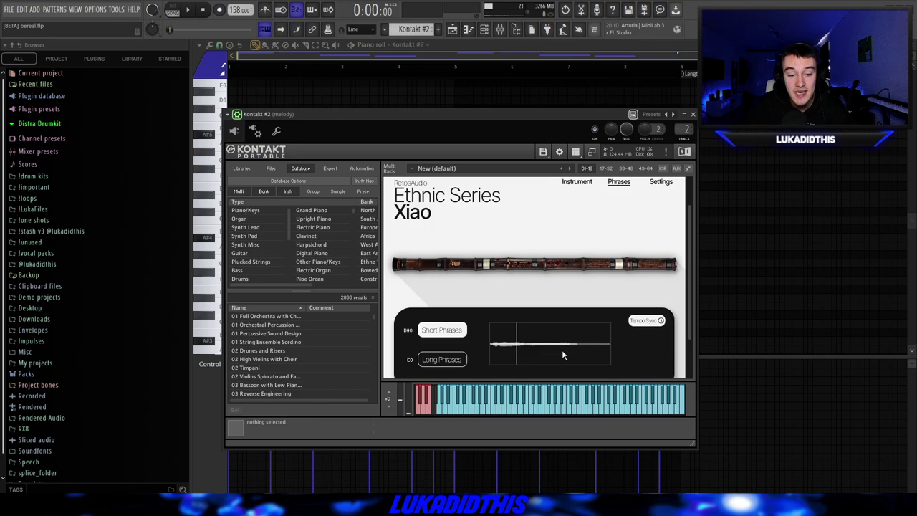
Toggle the Xiao phrases' Tempo Sync off and back on, and show the instrument's articulations.
{"action": "left_click", "coordinate": [649, 324]}
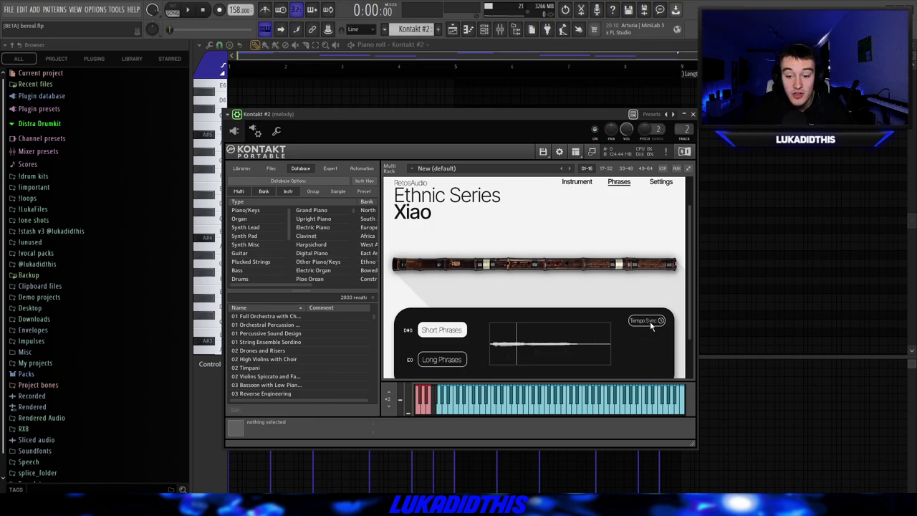
{"action": "left_click", "coordinate": [650, 322]}
{"action": "scroll", "coordinate": [502, 283], "scroll_direction": "up", "scroll_amount": 1}
{"action": "left_click", "coordinate": [574, 212]}
{"action": "scroll", "coordinate": [549, 280], "scroll_direction": "down", "scroll_amount": 1}
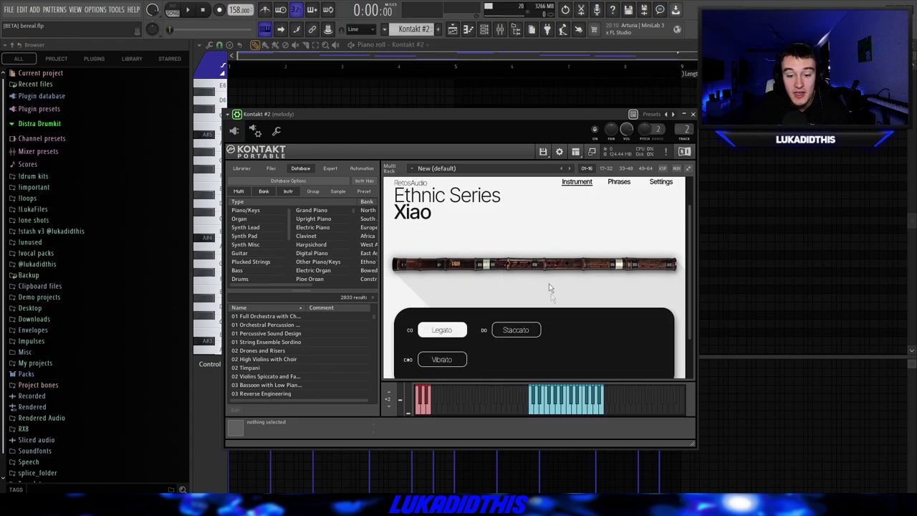
Audition notes of the Xiao flute with the Vibrato and Staccato articulations, and return it to Legato.
{"action": "left_click", "coordinate": [564, 410]}
{"action": "left_click", "coordinate": [459, 361]}
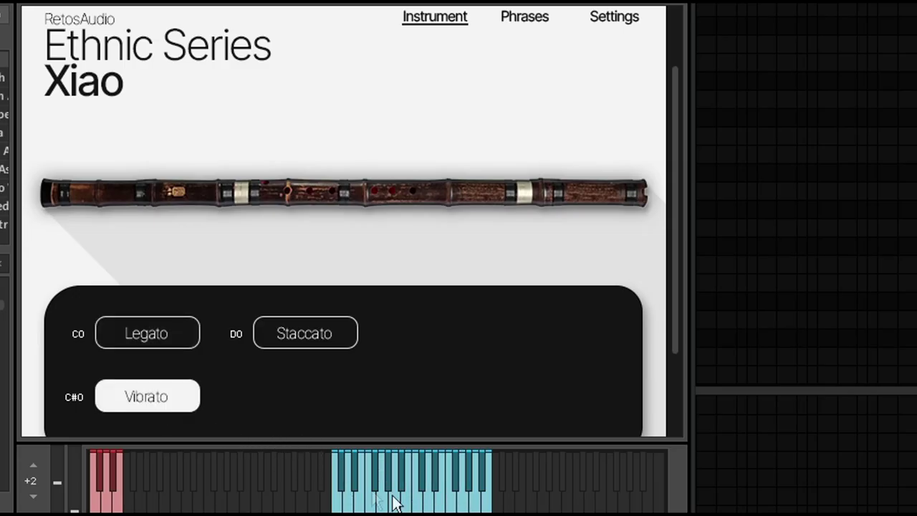
{"action": "left_click", "coordinate": [392, 509]}
{"action": "left_click", "coordinate": [305, 339]}
{"action": "left_click", "coordinate": [402, 503]}
{"action": "left_click", "coordinate": [132, 334]}
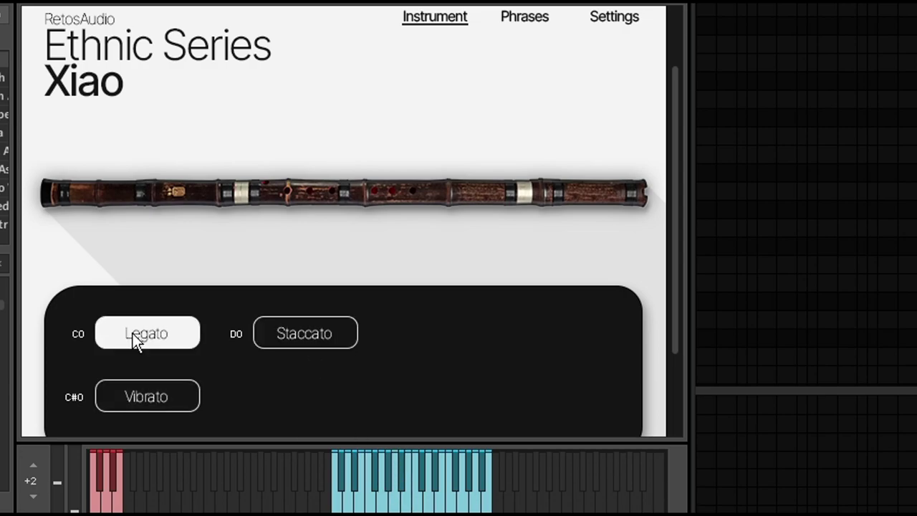
Go back to the Xiao's phrases, close the instrument and play back the Kontakt #2 melody.
{"action": "scroll", "coordinate": [455, 163], "scroll_direction": "up", "scroll_amount": 1}
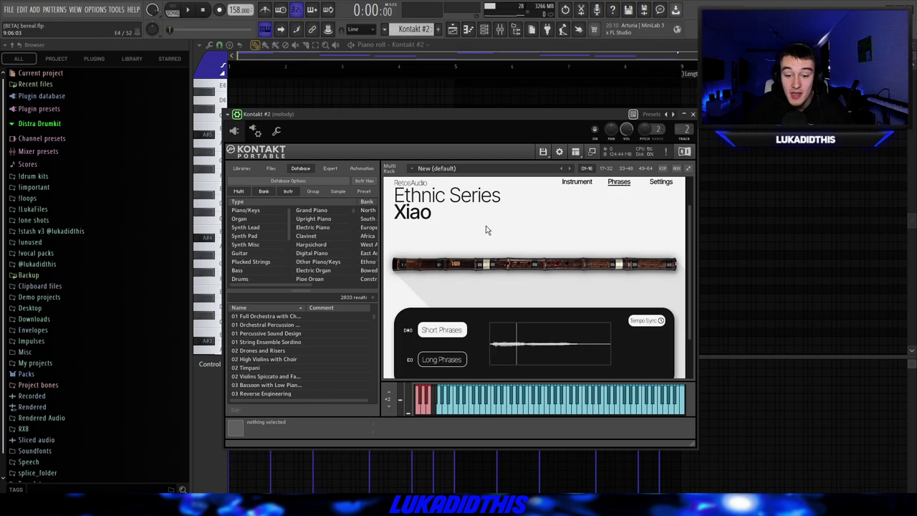
{"action": "key", "text": "Escape"}
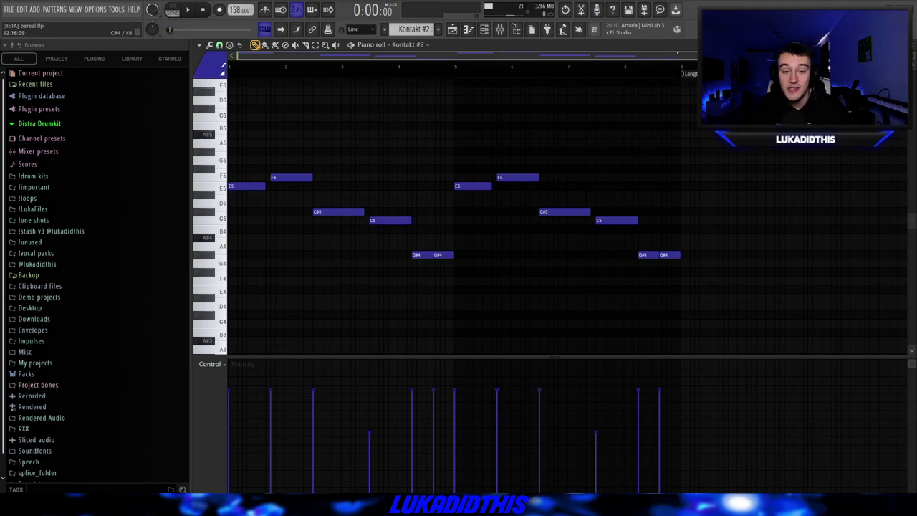
{"action": "key", "text": "space"}
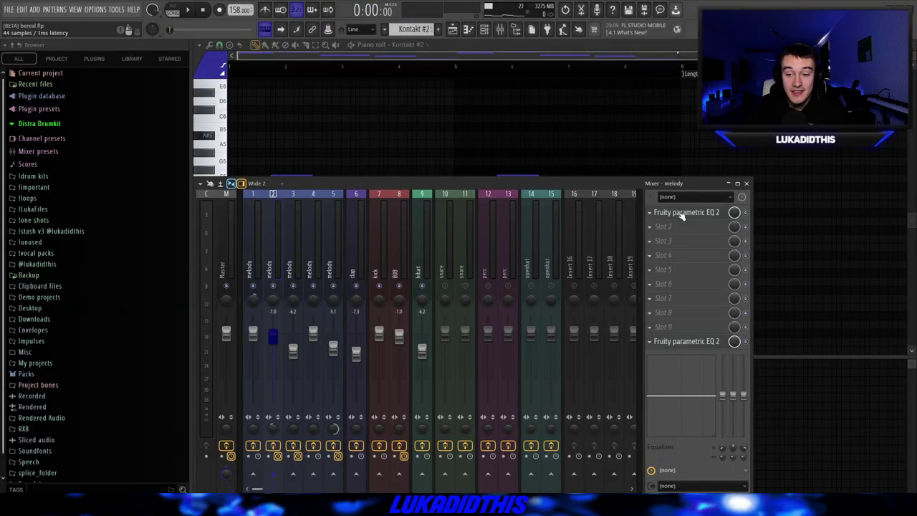
Inspect the mid-range cuts and the low cut in the two Fruity parametric EQ 2 instances on the second melody mixer track.
{"action": "left_click", "coordinate": [682, 213]}
{"action": "mouse_move", "coordinate": [398, 253]}
{"action": "left_mouse_down"}
{"action": "mouse_move", "coordinate": [434, 263]}
{"action": "mouse_move", "coordinate": [395, 259]}
{"action": "left_mouse_up"}
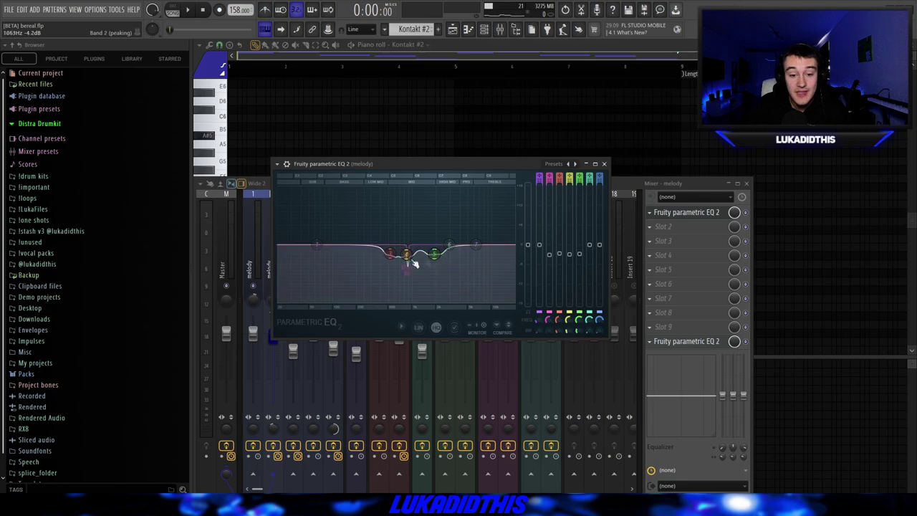
{"action": "left_click", "coordinate": [682, 212]}
{"action": "left_click", "coordinate": [687, 342]}
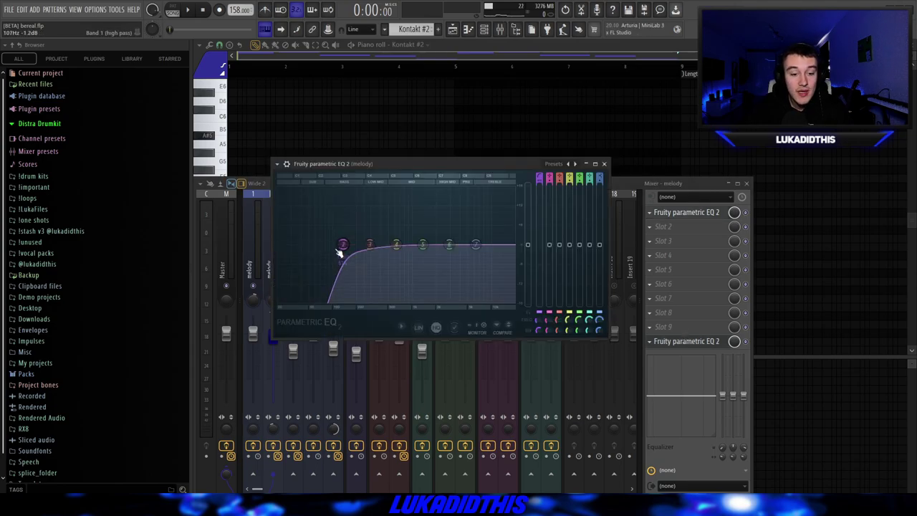
Finish checking the low cut on the melody track's EQ, and review the Philharmonik 2 solo bass sustain instrument and its piano roll notes.
{"action": "left_click_drag", "start_coordinate": [340, 252], "coordinate": [342, 252]}
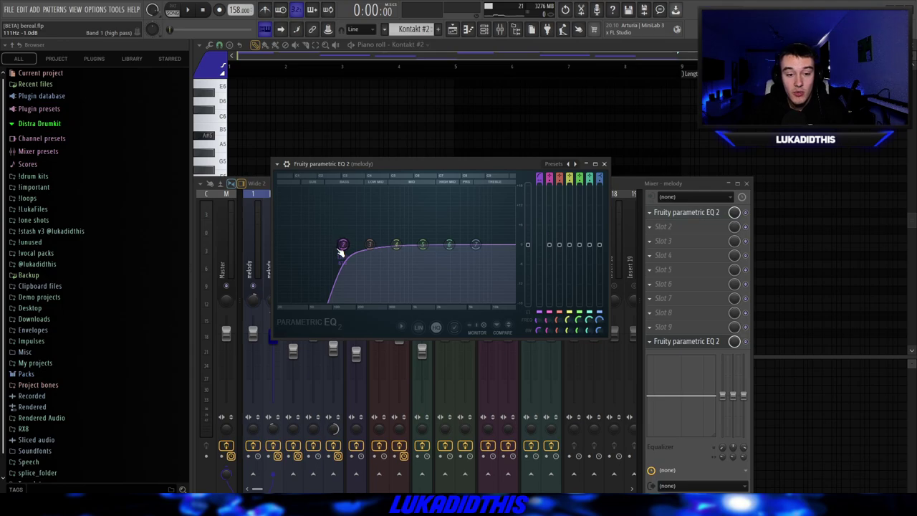
{"action": "left_click", "coordinate": [276, 427]}
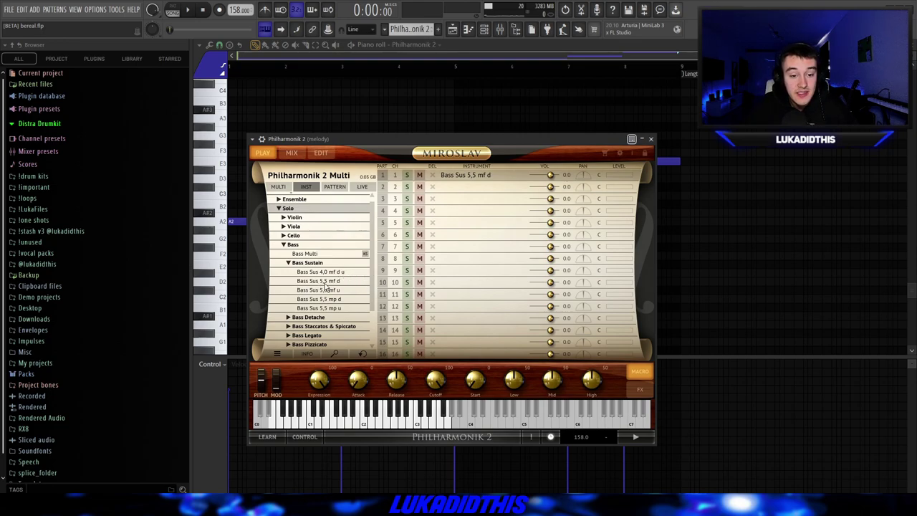
{"action": "key", "text": "Escape"}
{"action": "scroll", "coordinate": [380, 265], "scroll_direction": "up", "scroll_amount": 4}
{"action": "scroll", "coordinate": [434, 286], "scroll_direction": "down", "scroll_amount": 1}
{"action": "scroll", "coordinate": [437, 288], "scroll_direction": "down", "scroll_amount": 1}
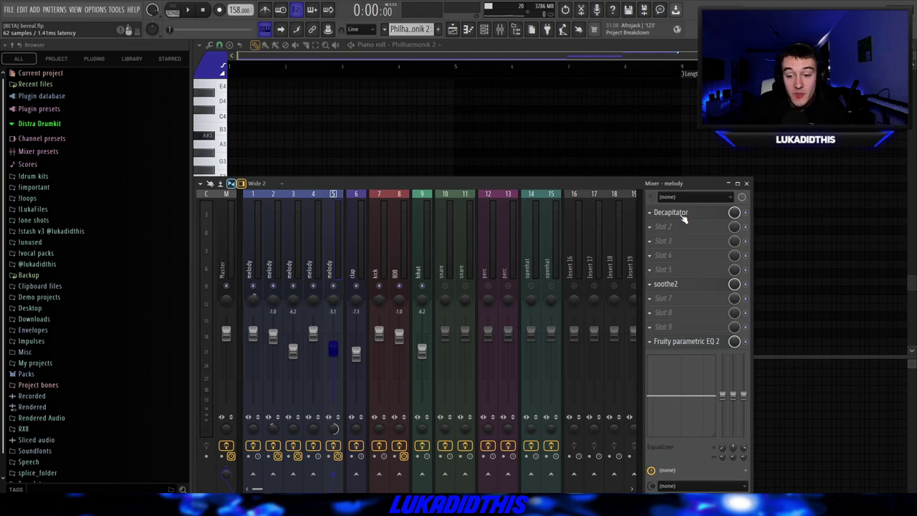
Inspect the Decapitator, soothe2 and Fruity parametric EQ 2 settings on the fifth melody mixer track.
{"action": "left_click", "coordinate": [684, 217]}
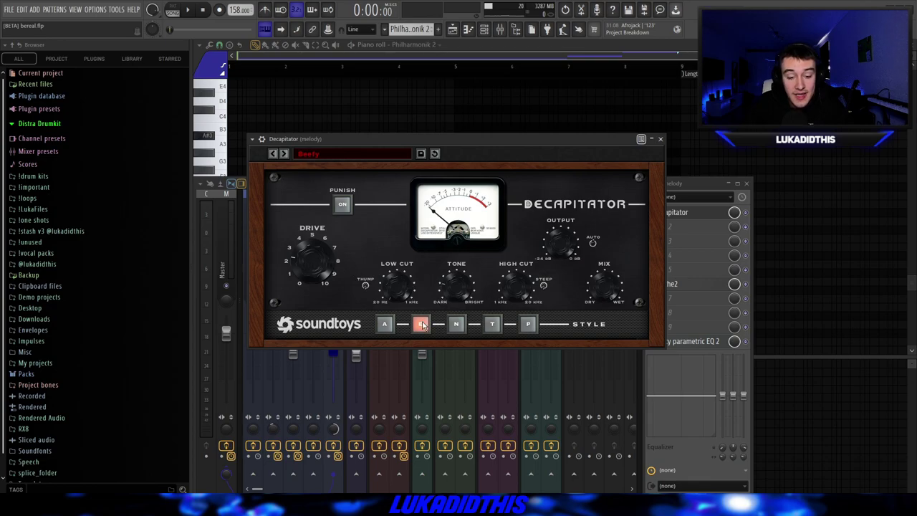
{"action": "left_click", "coordinate": [686, 287]}
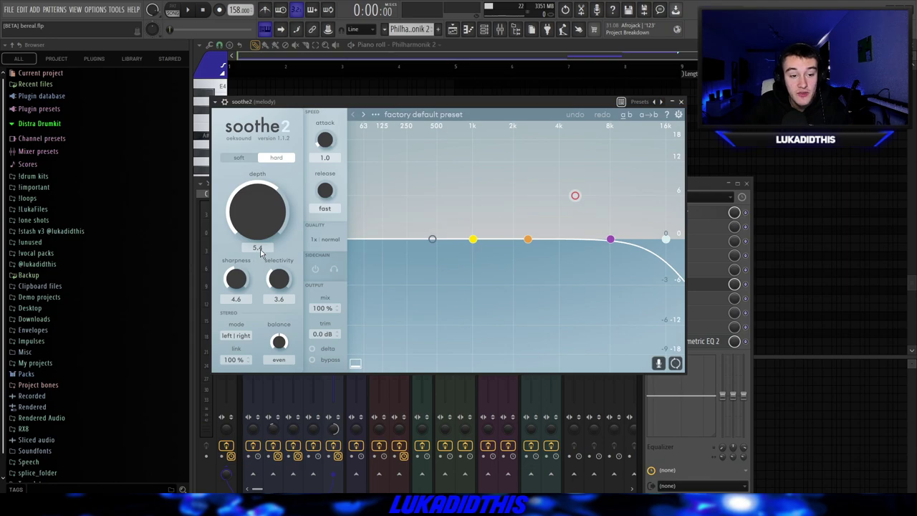
{"action": "left_click", "coordinate": [709, 341]}
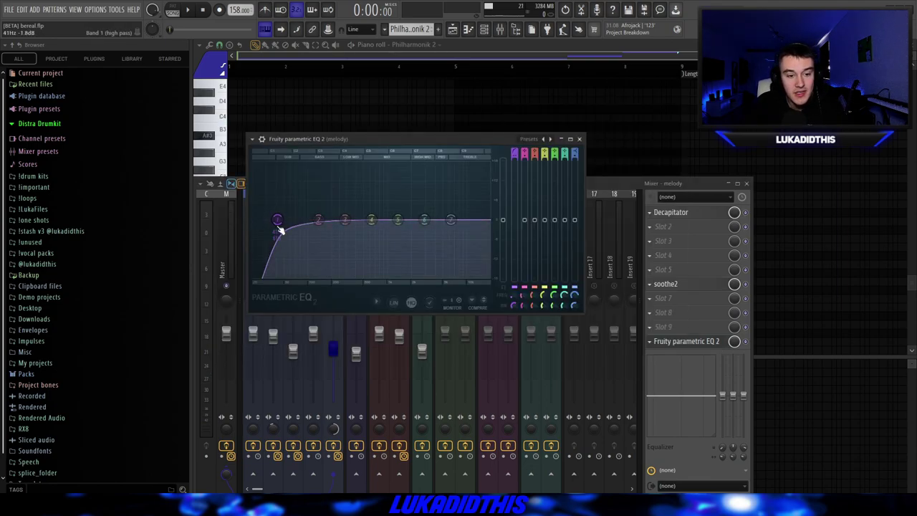
{"action": "key", "text": "Escape"}
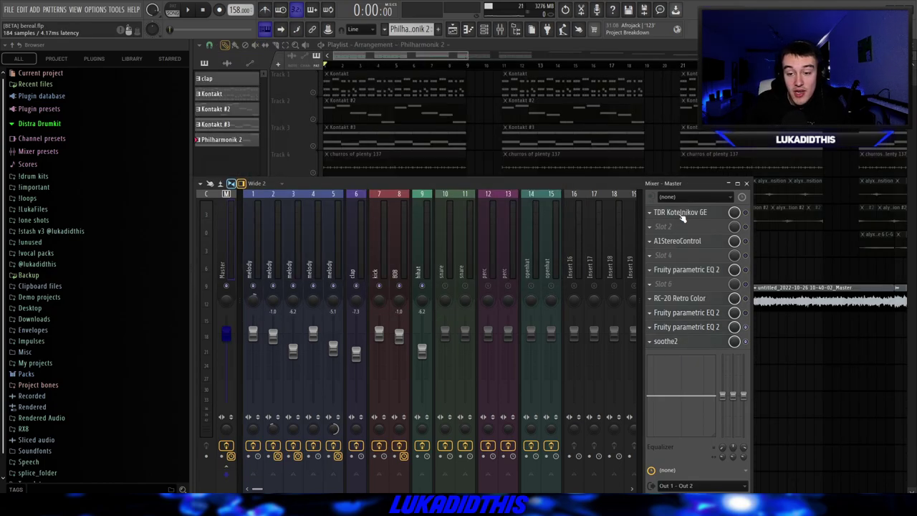
Inspect the master track's TDR Kotelnikov GE, A1StereoControl, first Fruity parametric EQ 2 and RC-20 Retro Color effects.
{"action": "left_click", "coordinate": [681, 213]}
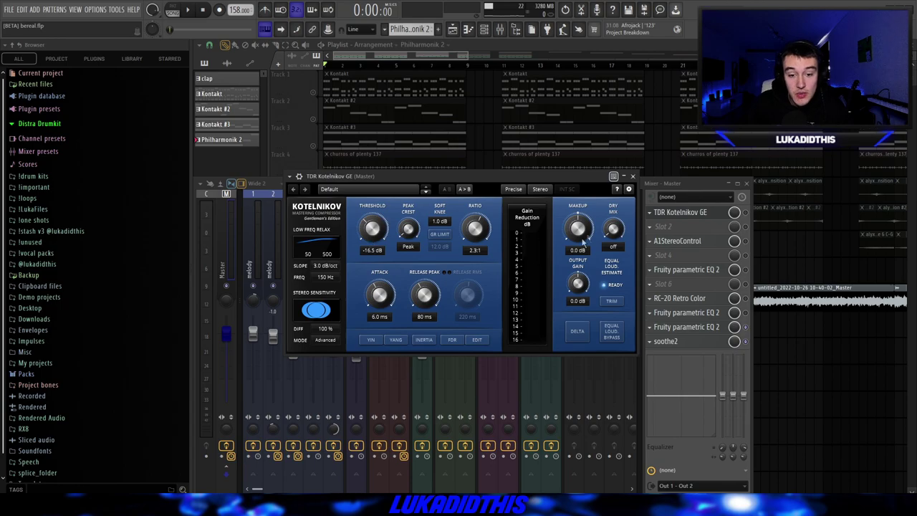
{"action": "left_click", "coordinate": [633, 176]}
{"action": "left_click", "coordinate": [695, 244]}
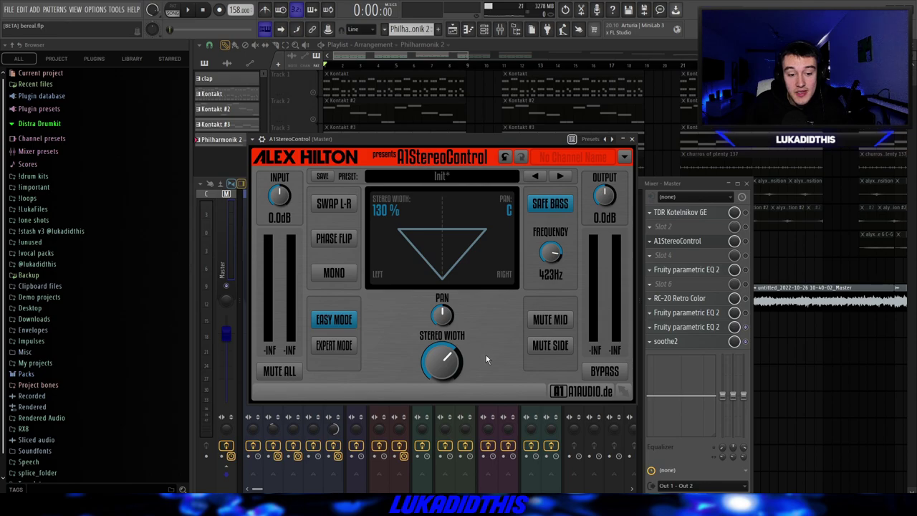
{"action": "left_click", "coordinate": [632, 139]}
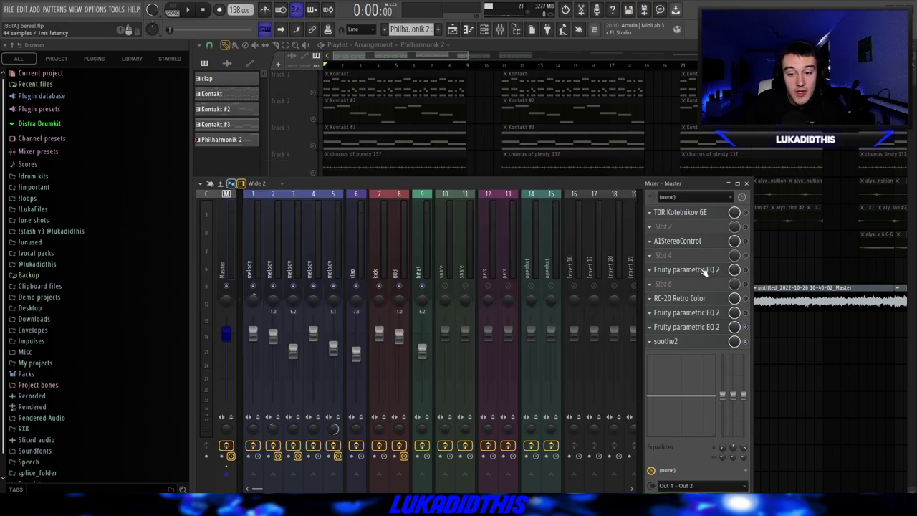
{"action": "left_click", "coordinate": [703, 270]}
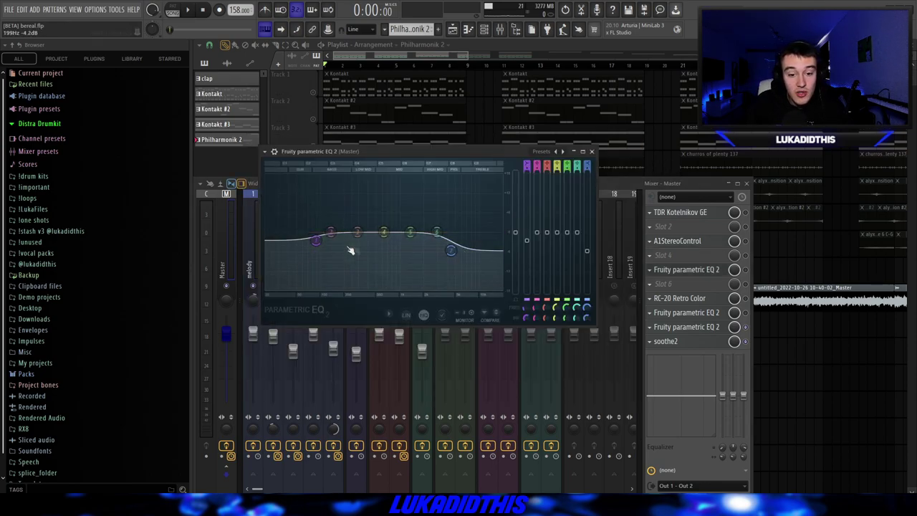
{"action": "left_click", "coordinate": [592, 152]}
{"action": "left_click", "coordinate": [679, 297]}
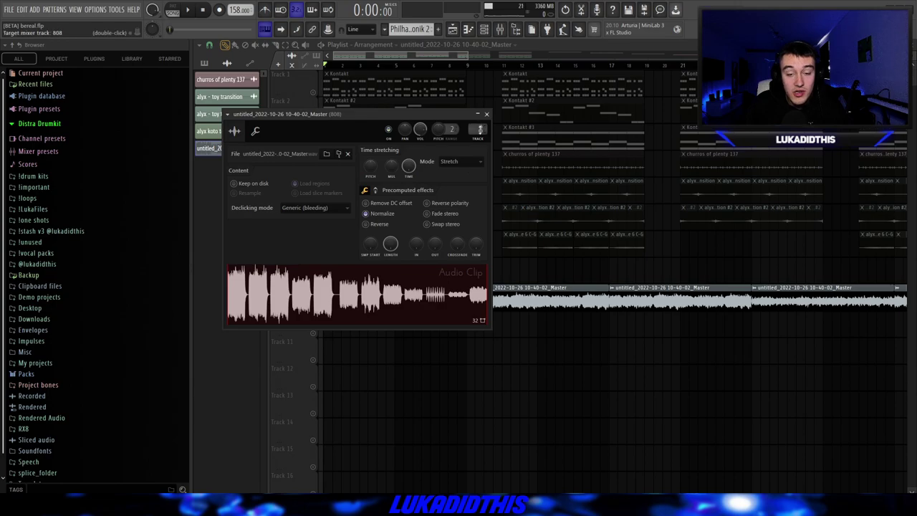
Show the rendered master clip's mixer track, inspect its two Fruity parametric EQ 2 instances and SoundShifter Pitch Stereo, and return to the playlist.
{"action": "double_click", "coordinate": [480, 129]}
{"action": "left_click", "coordinate": [689, 212]}
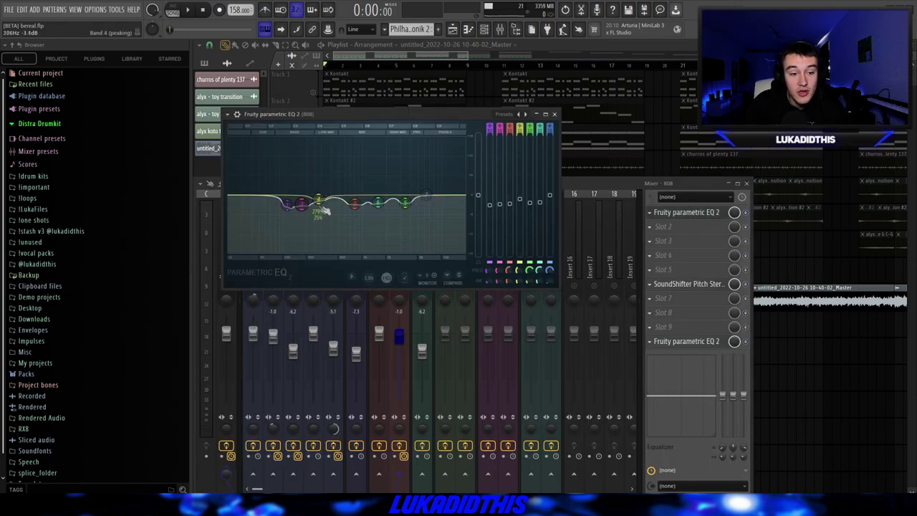
{"action": "left_click", "coordinate": [689, 212]}
{"action": "left_click", "coordinate": [689, 283]}
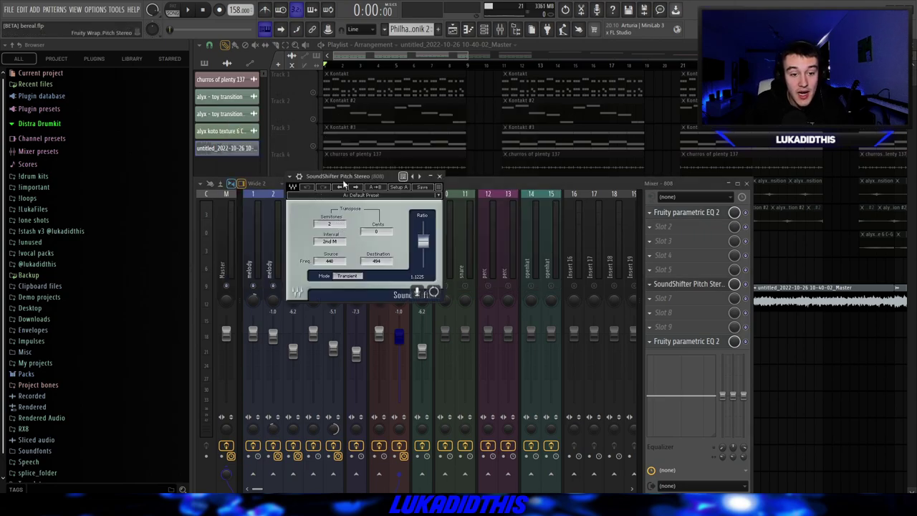
{"action": "left_click", "coordinate": [440, 177]}
{"action": "left_click", "coordinate": [687, 341]}
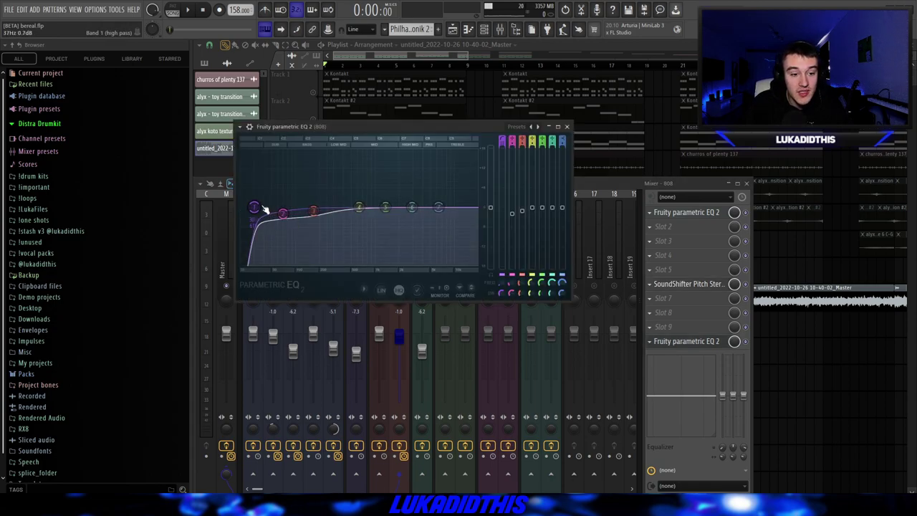
{"action": "left_click", "coordinate": [566, 126]}
{"action": "key", "text": "Escape"}
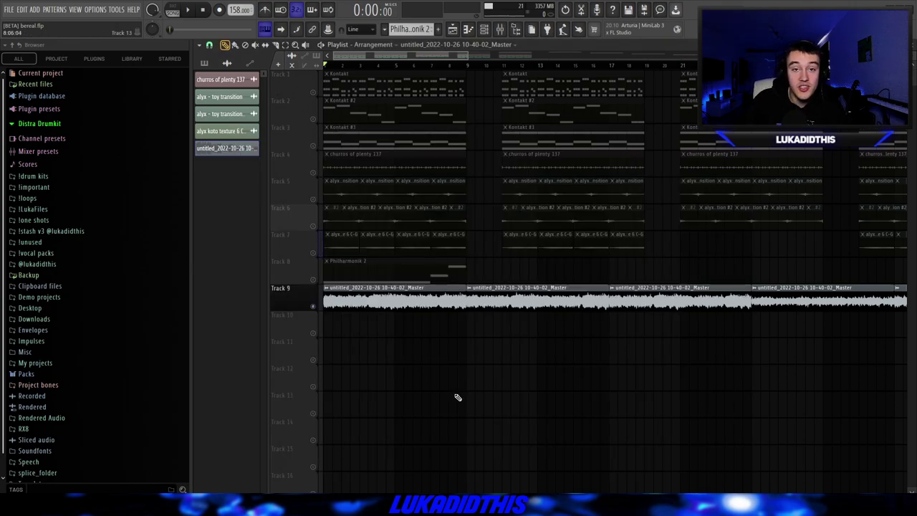